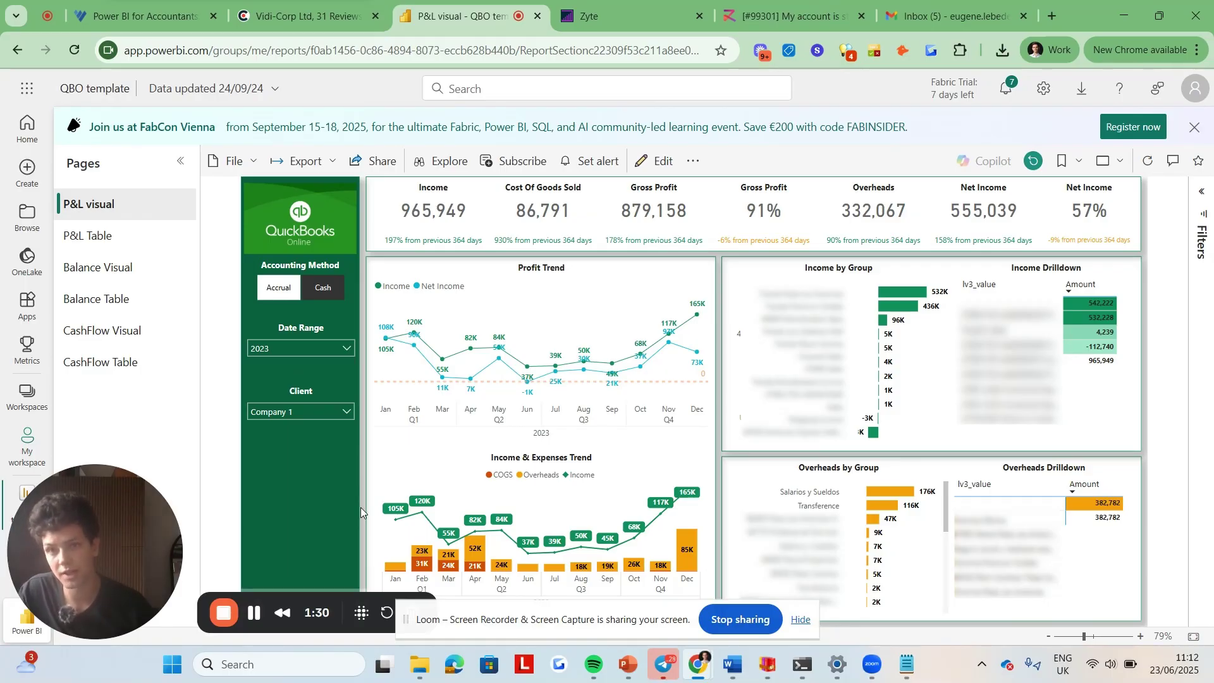
Switch to the Clutch tab and scroll the Vidi-Corp QuickBooks review down to its outcomes.
left_click(324, 27)
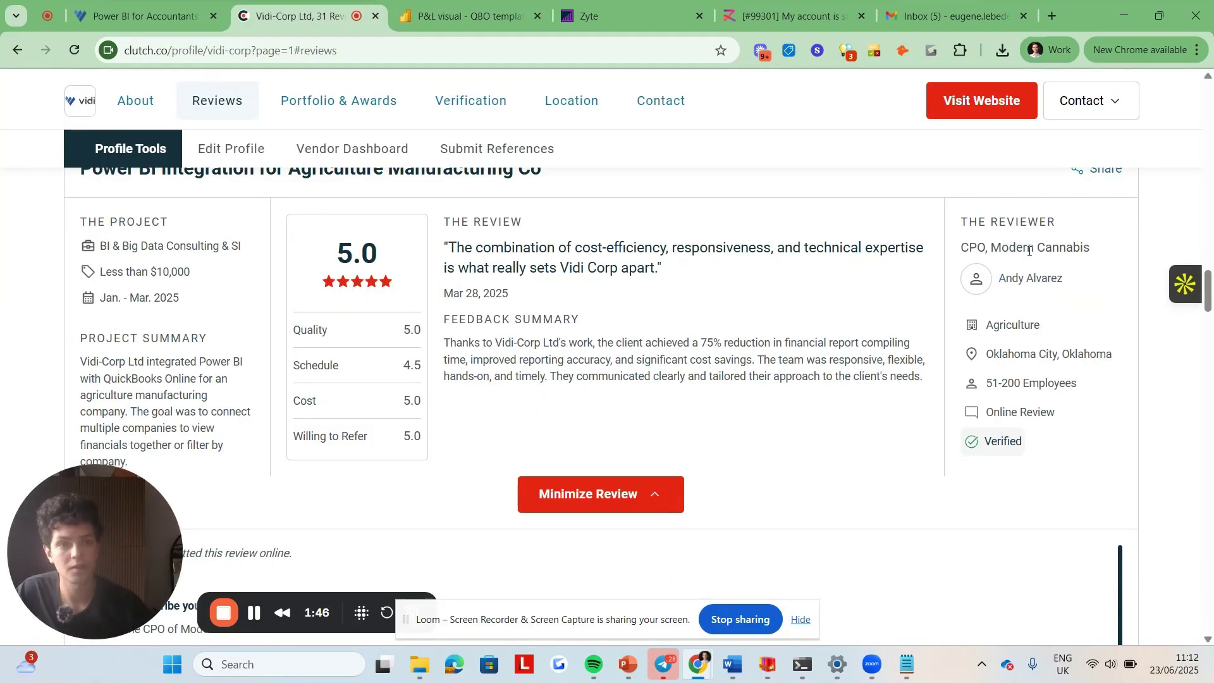
left_click_drag(990, 248, 1102, 256)
left_click(1102, 256)
scroll(597, 385, "down", 3)
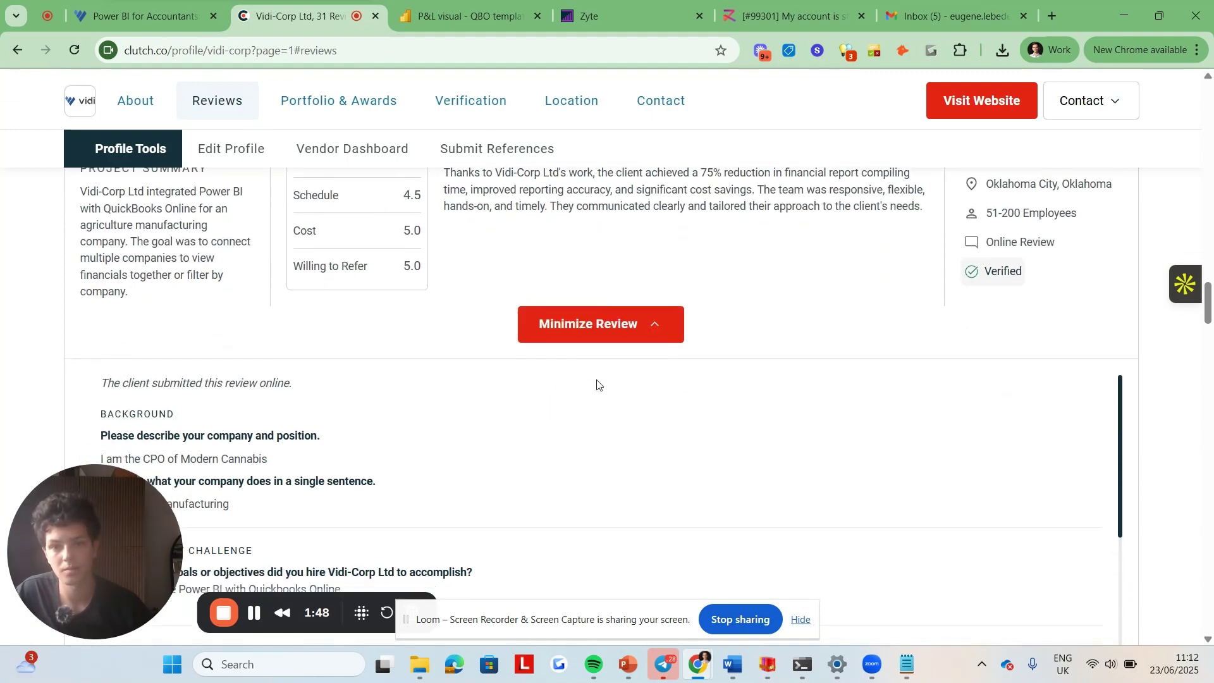
scroll(597, 384, "down", 4)
scroll(597, 382, "down", 6)
scroll(591, 380, "up", 5)
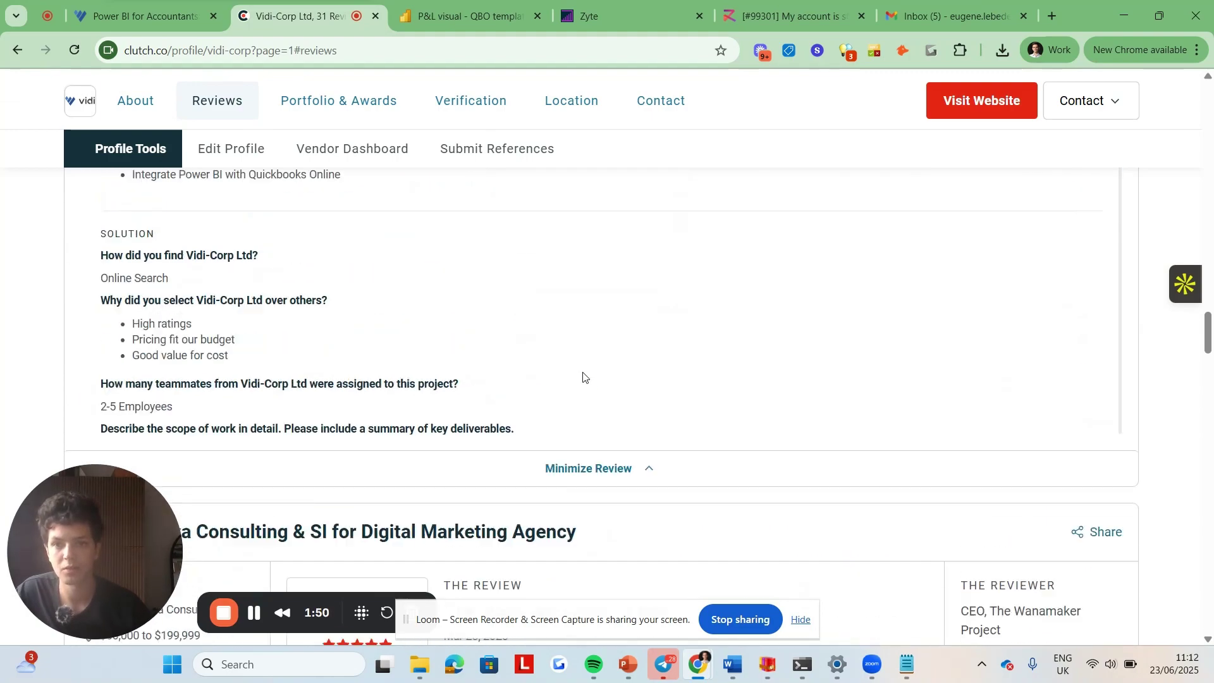
scroll(583, 377, "down", 5)
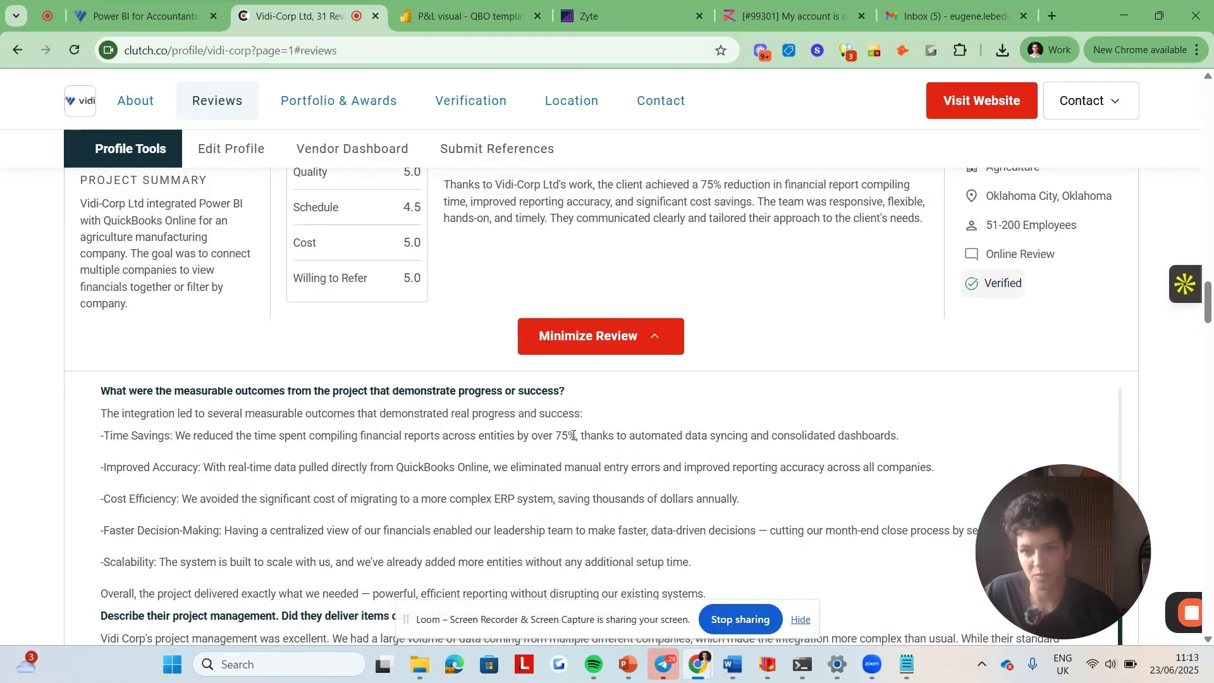
Highlight the review's 75% time-savings claim and its faster month-end close benefit.
left_click_drag(573, 435, 173, 447)
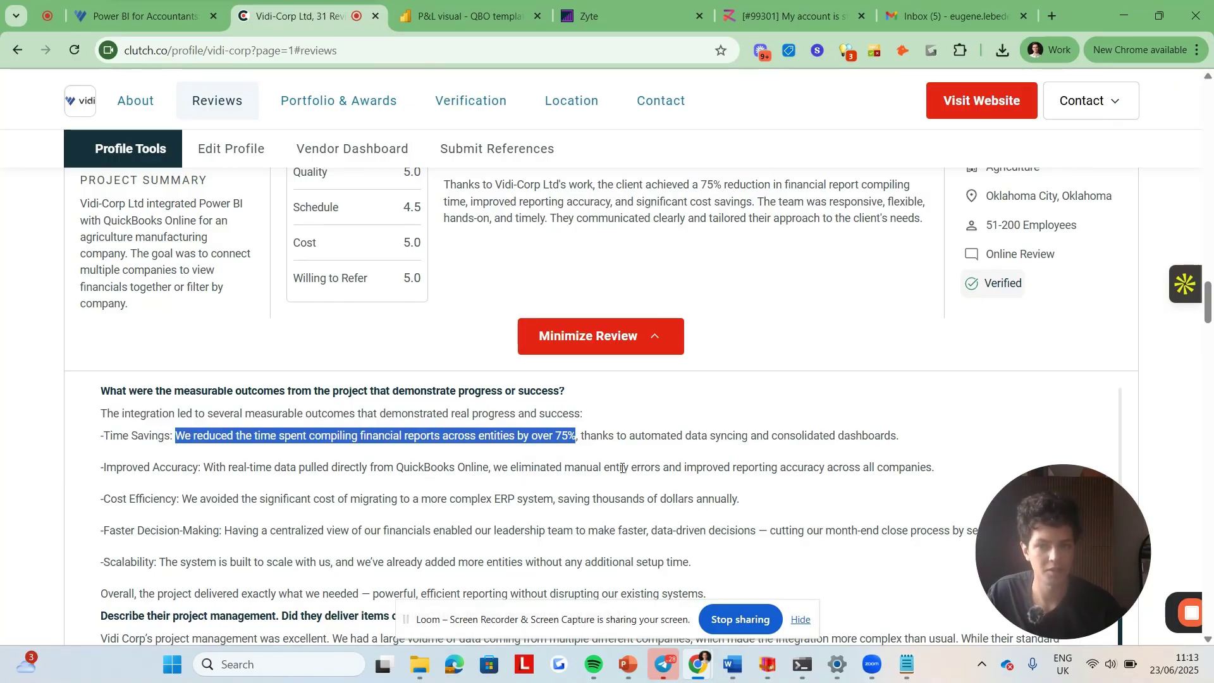
left_click_drag(645, 468, 504, 470)
left_click(504, 470)
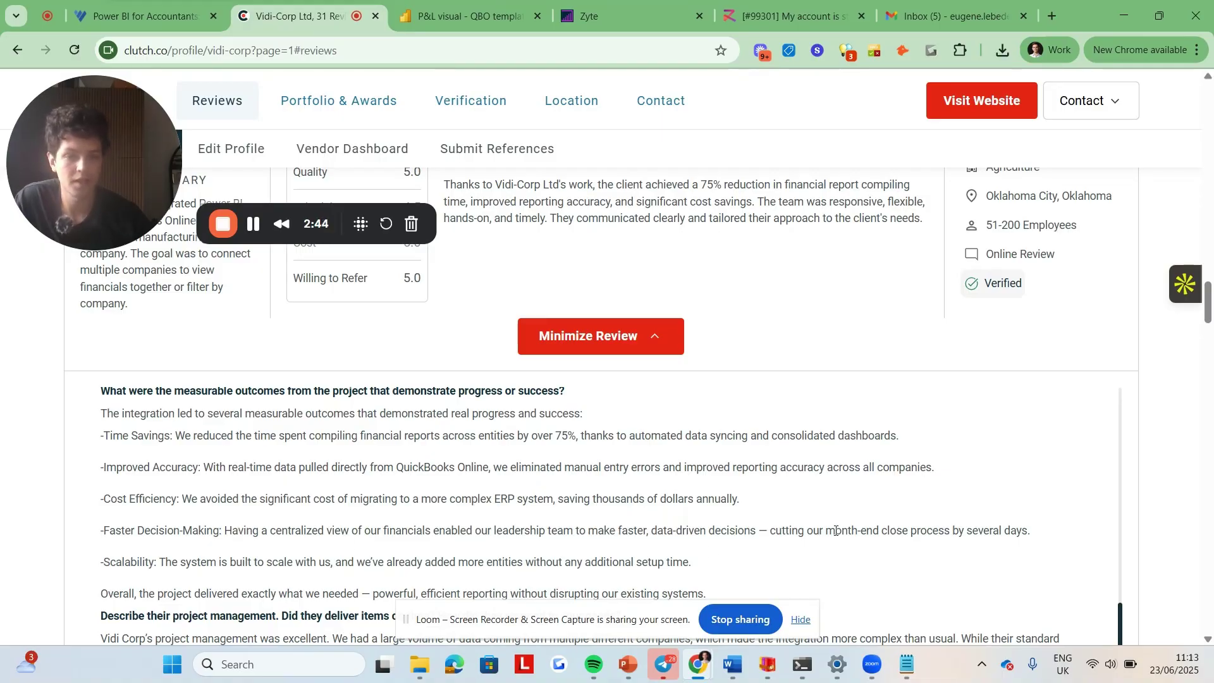
left_click_drag(836, 531, 1023, 531)
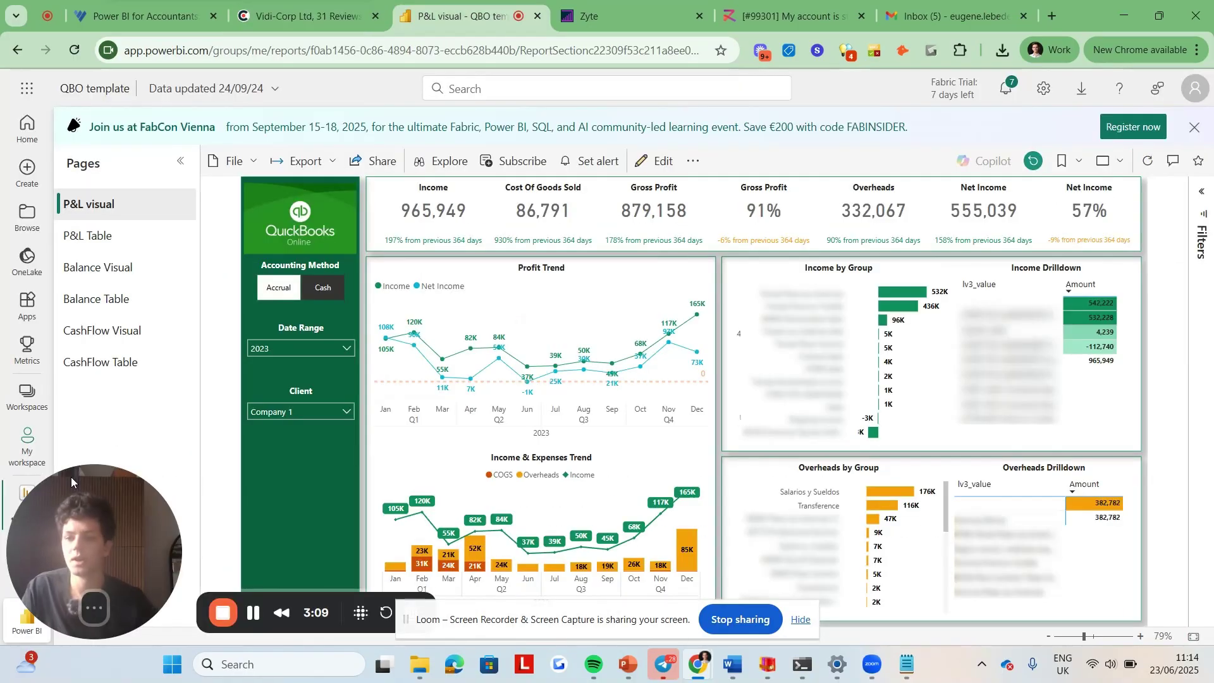
Show the saved PowerBINutshellConnector file in its folder and bring Power BI Desktop forward.
key("ctrl+Tab")
left_click_drag(71, 88, 71, 477)
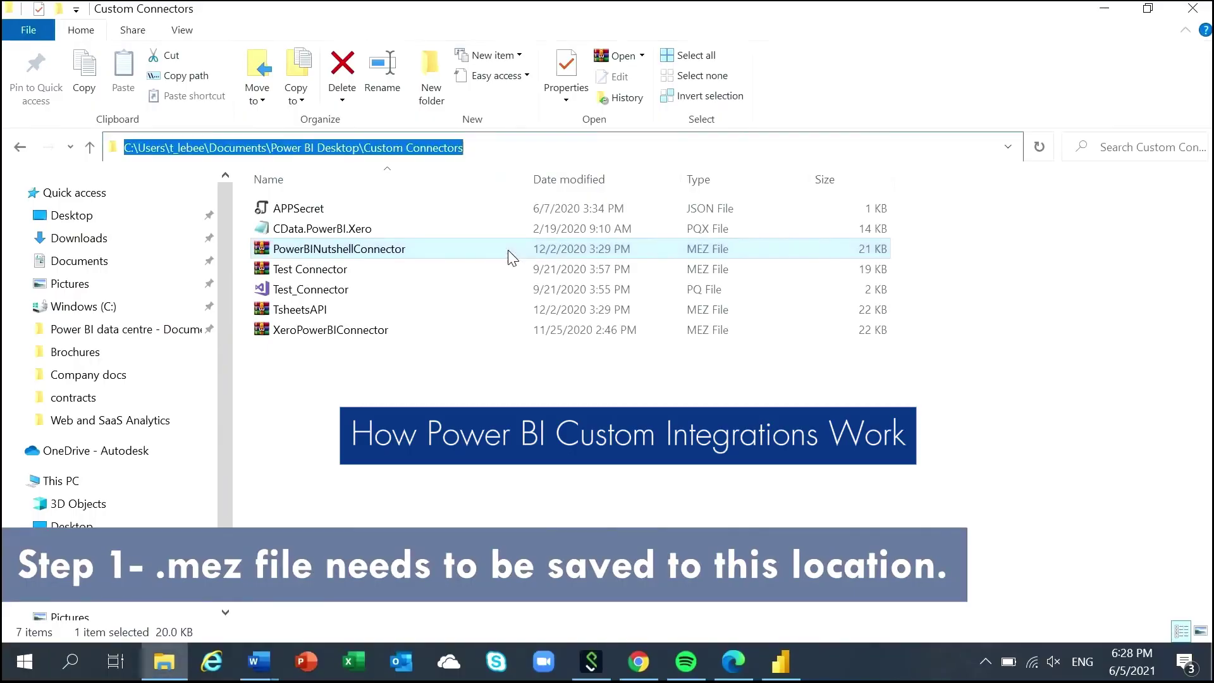
left_click(577, 250)
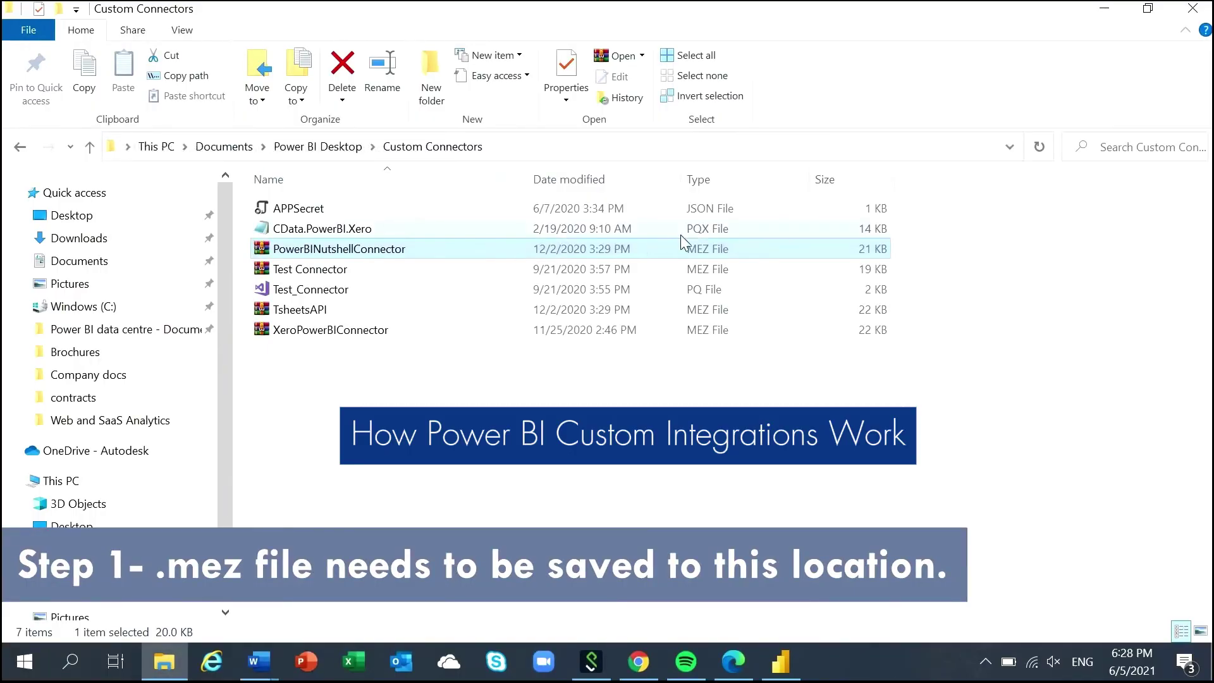
left_click(779, 666)
Connect through the PowerBINutshellConnector (Beta) source, load the Leads table, and approve the native query.
left_click(190, 121)
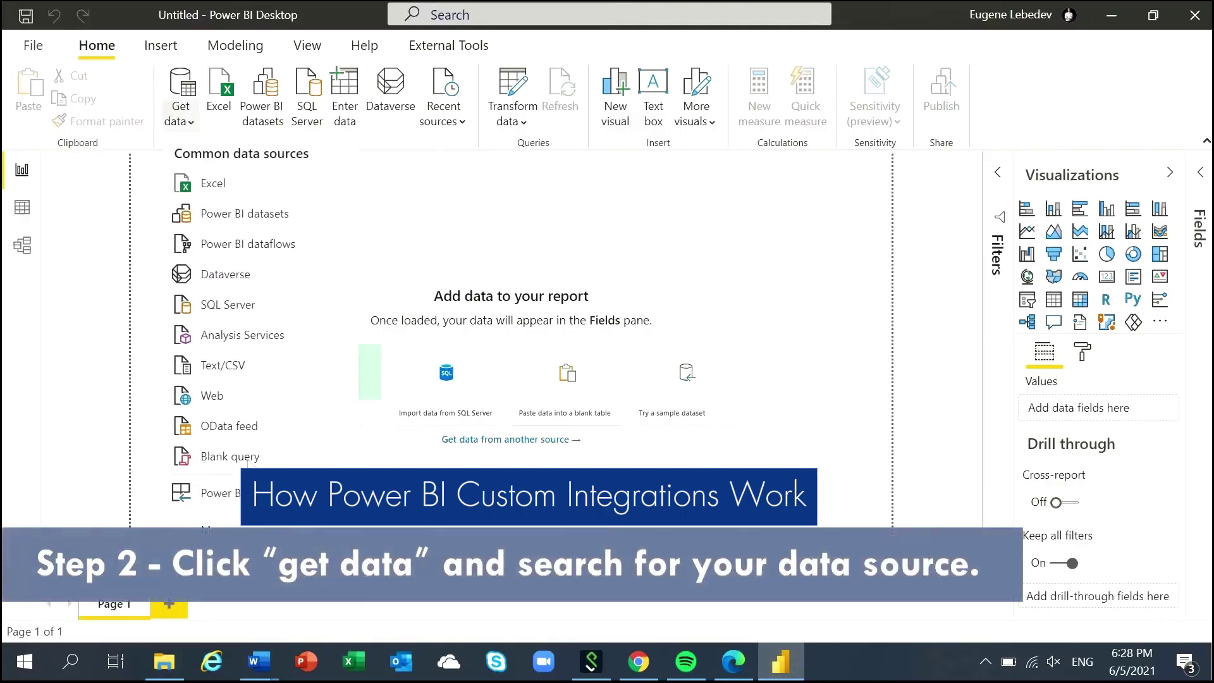
left_click(256, 525)
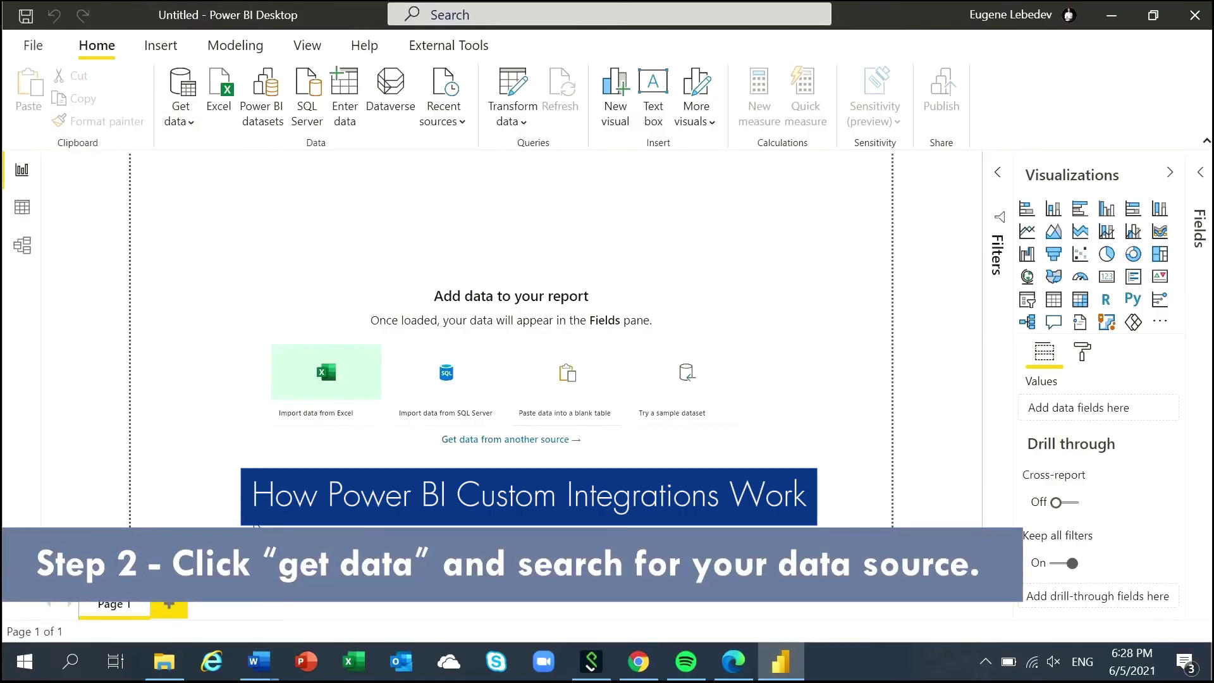
type("nutsh")
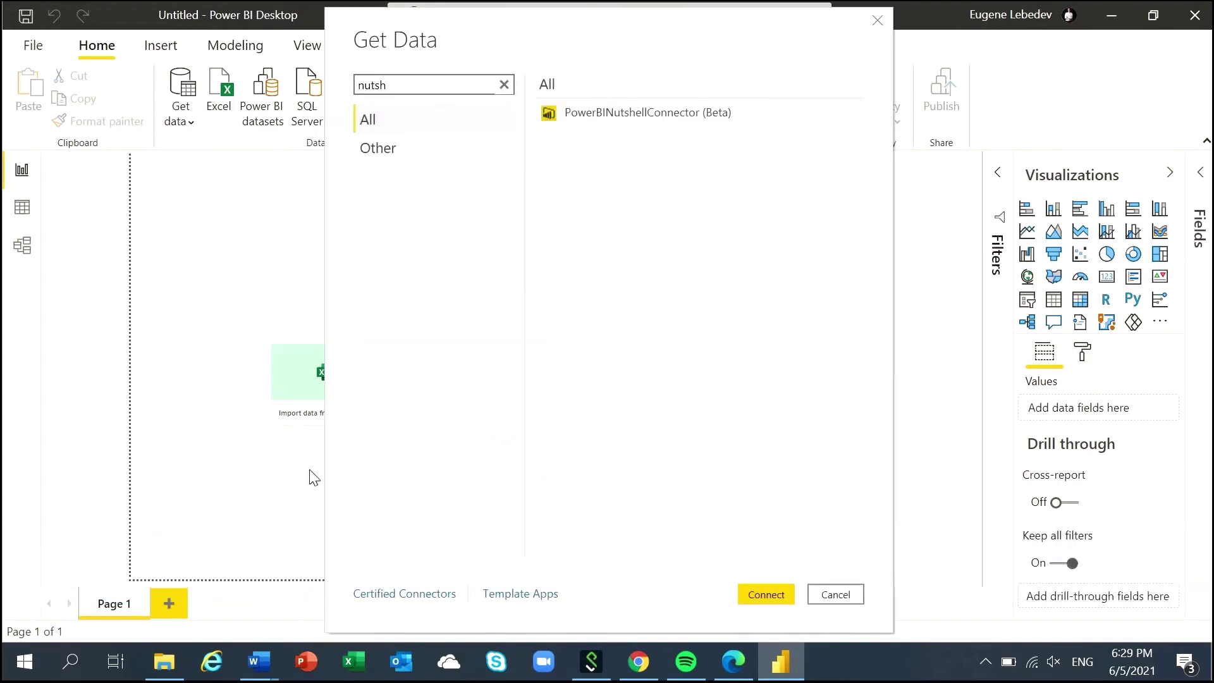
double_click(665, 123)
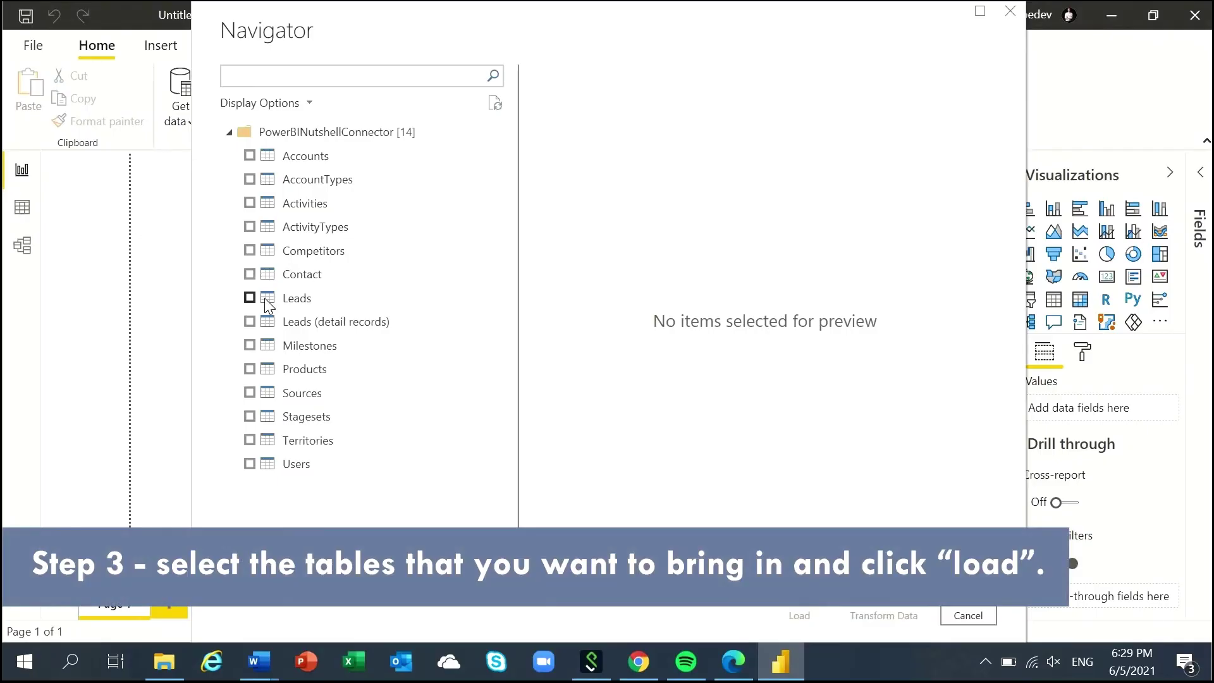
left_click(251, 297)
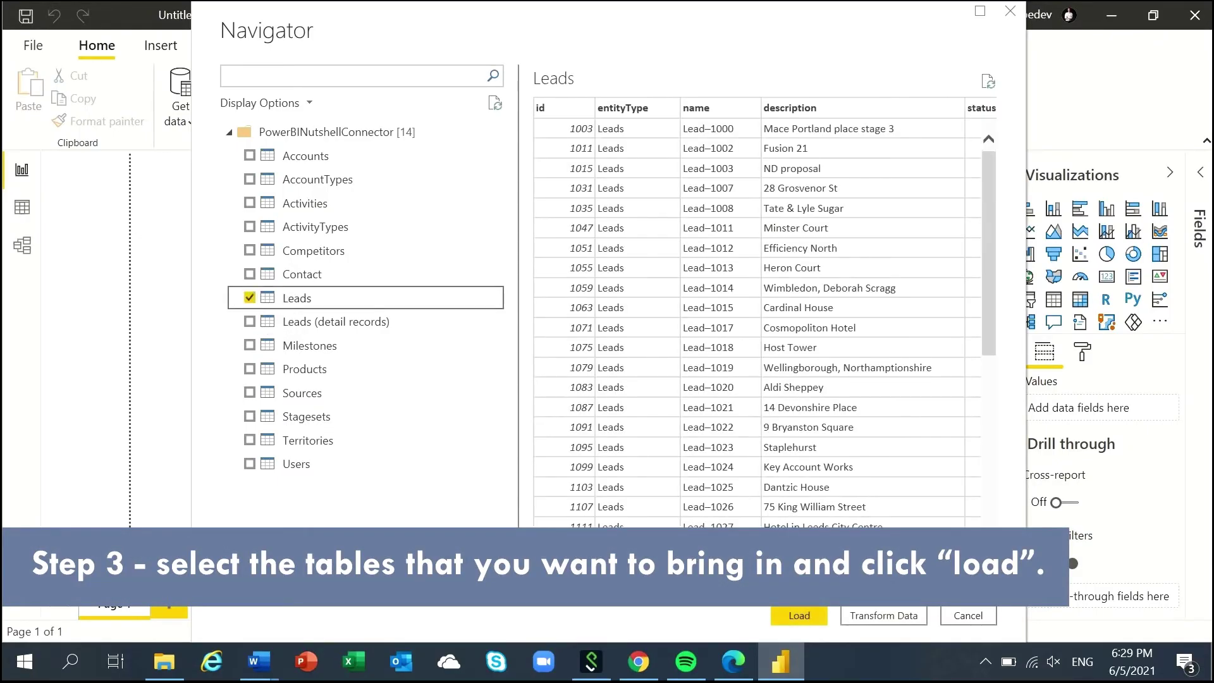
left_click(799, 615)
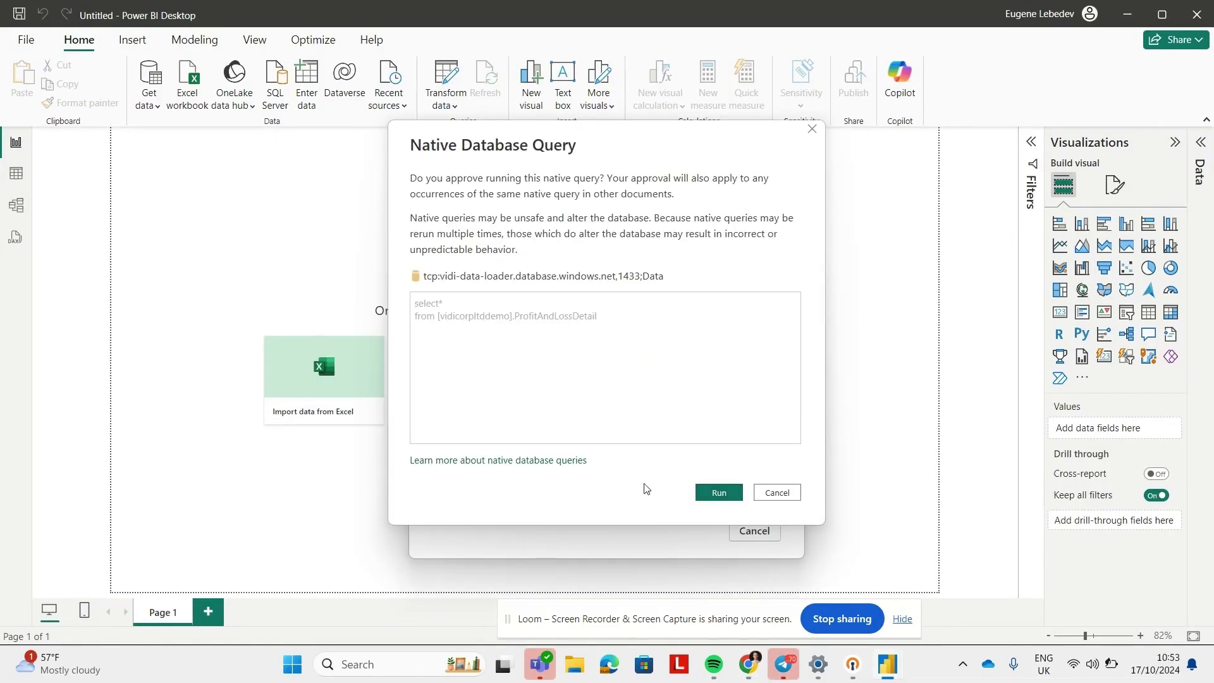
left_click(719, 493)
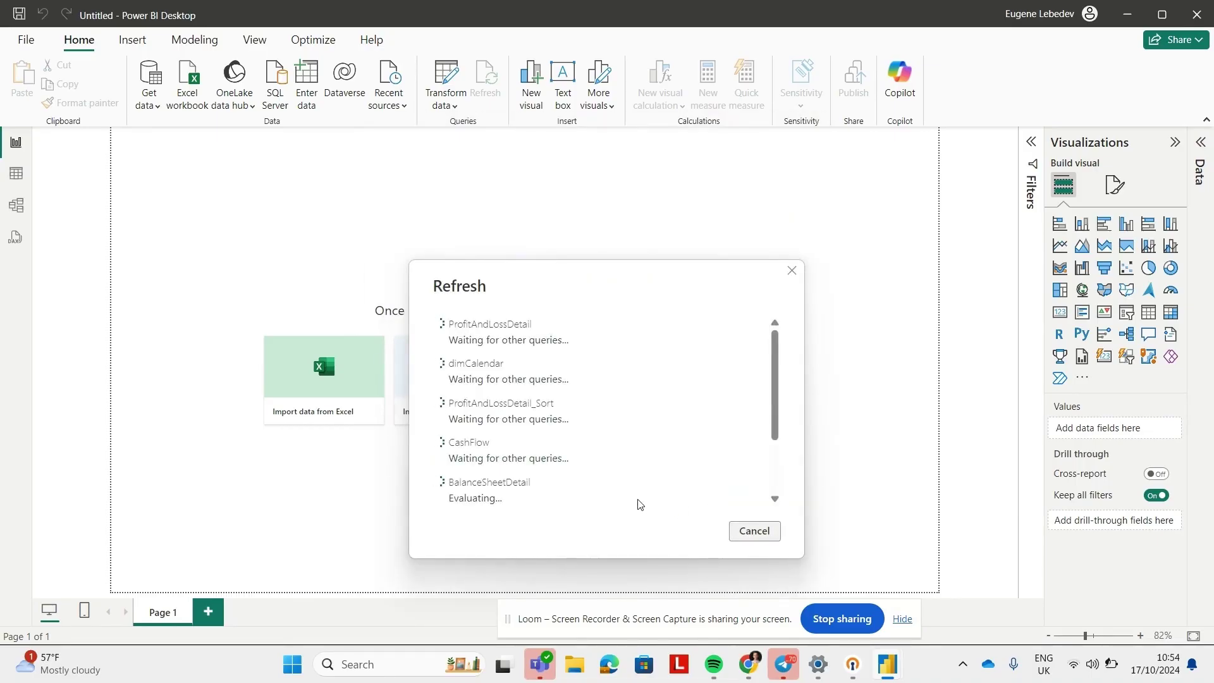
left_click(330, 623)
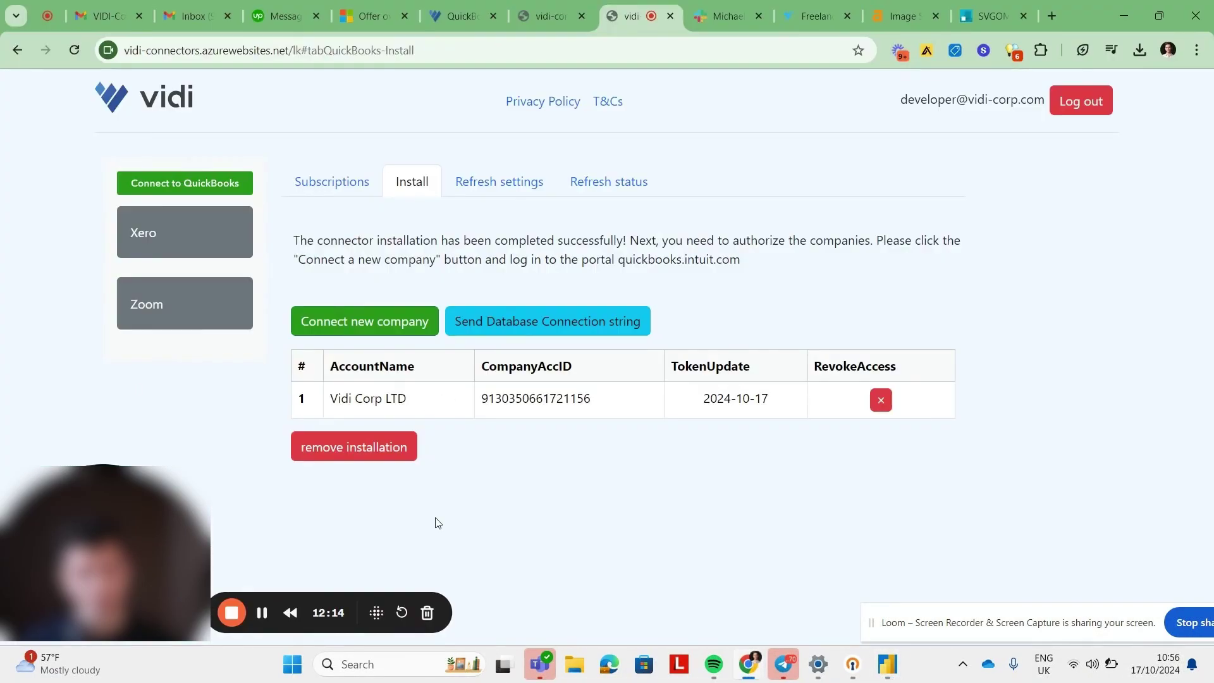
Show the Vidi Connectors portal's $1200/year subscription plan.
left_click(331, 183)
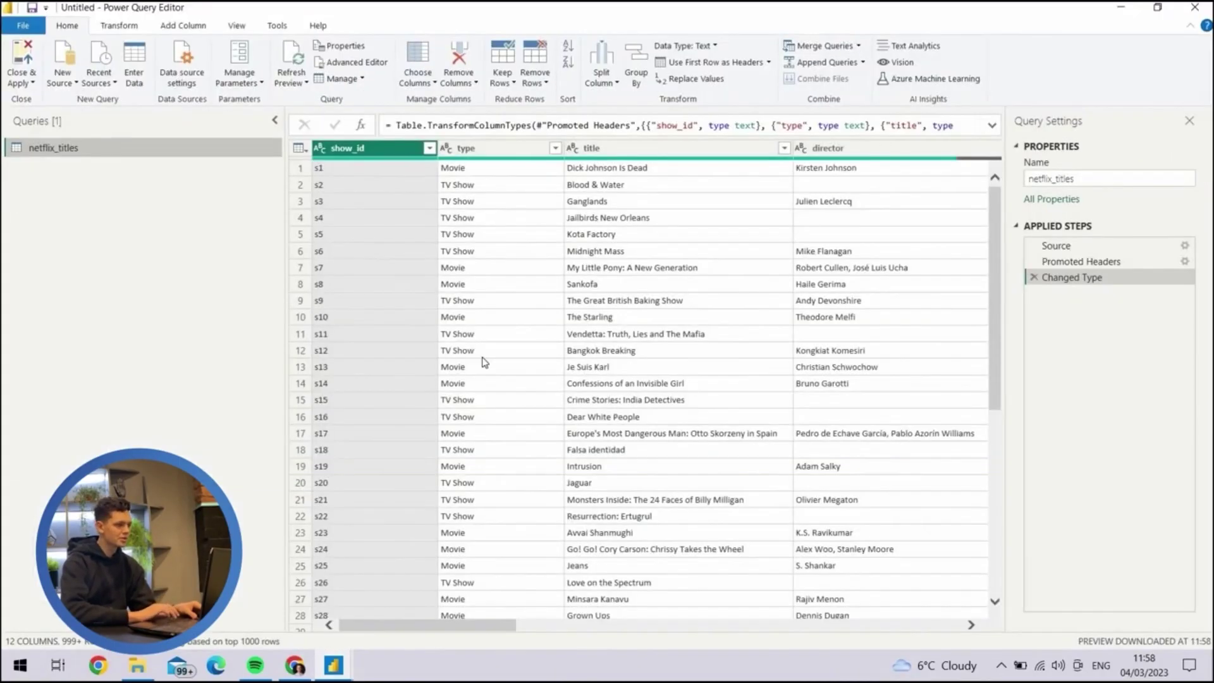
Maximize Power Query Editor and inspect the netflix_titles Source and Changed Type steps and formula.
left_click(853, 26)
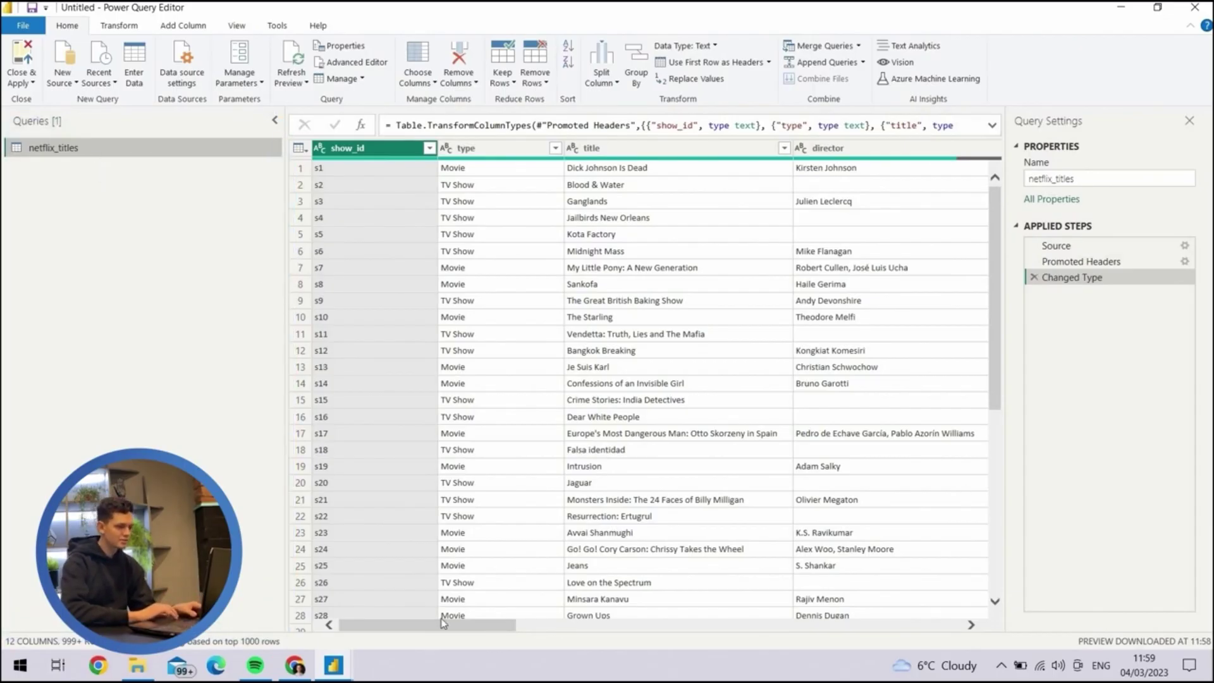
scroll(844, 619, "right", 10)
scroll(844, 618, "right", 5)
scroll(844, 618, "left", 15)
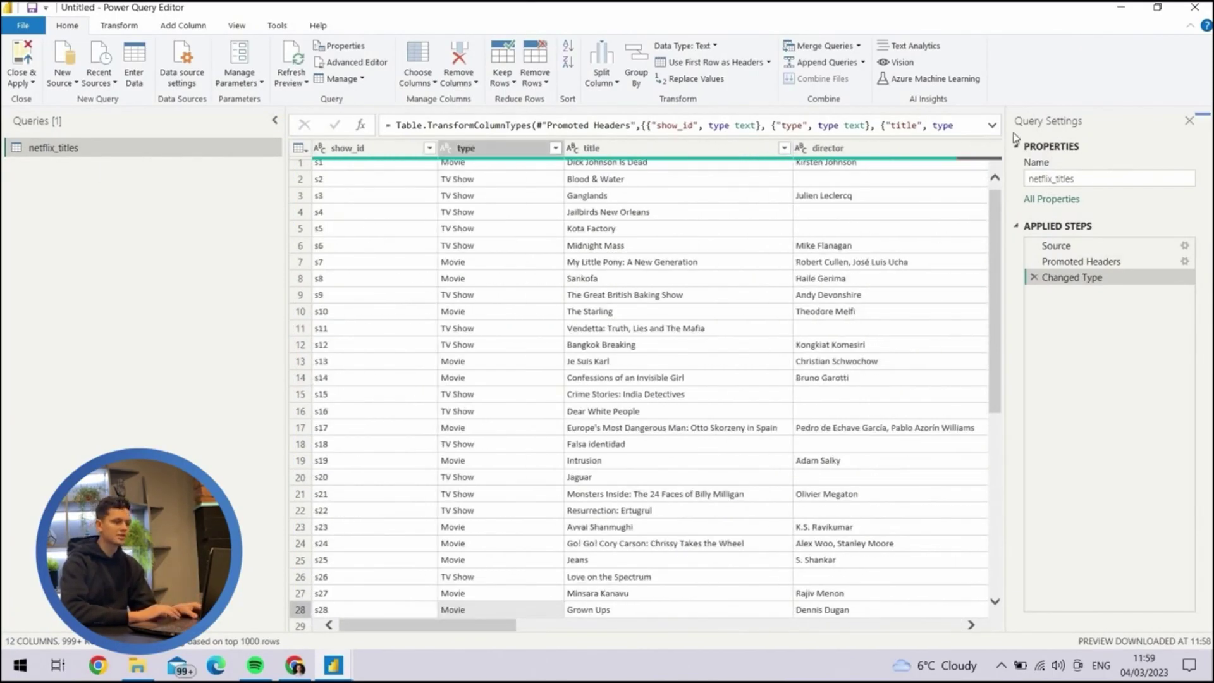
left_click(1075, 261)
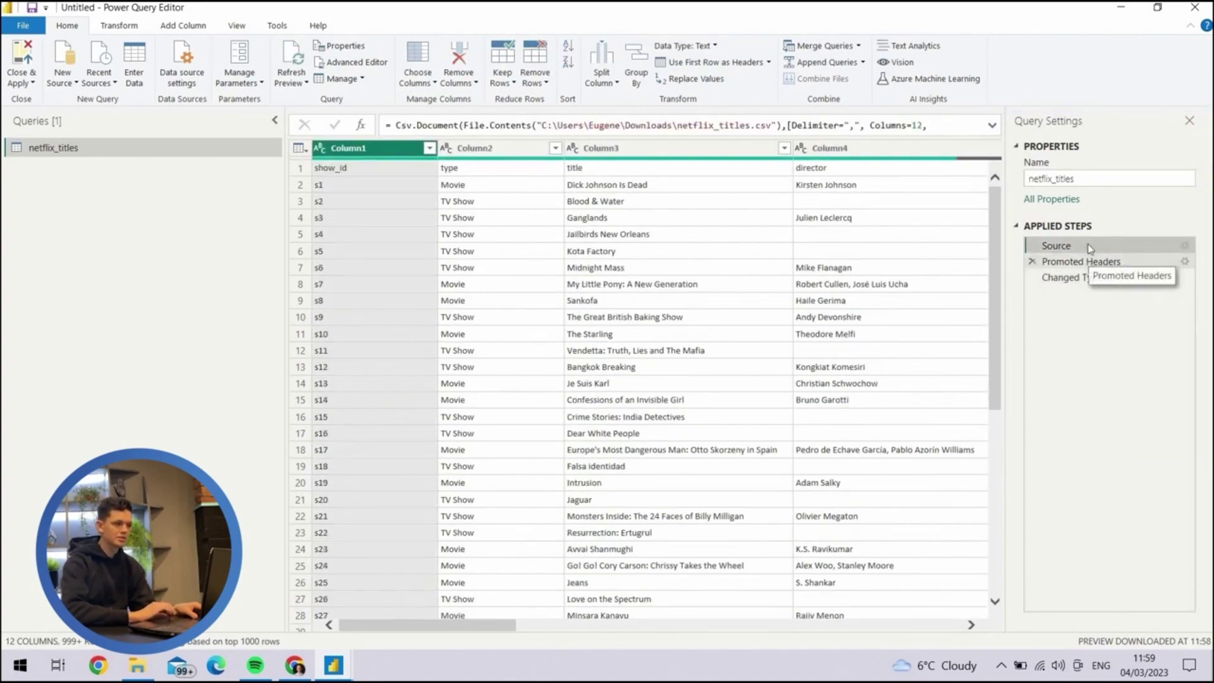
left_click(1069, 277)
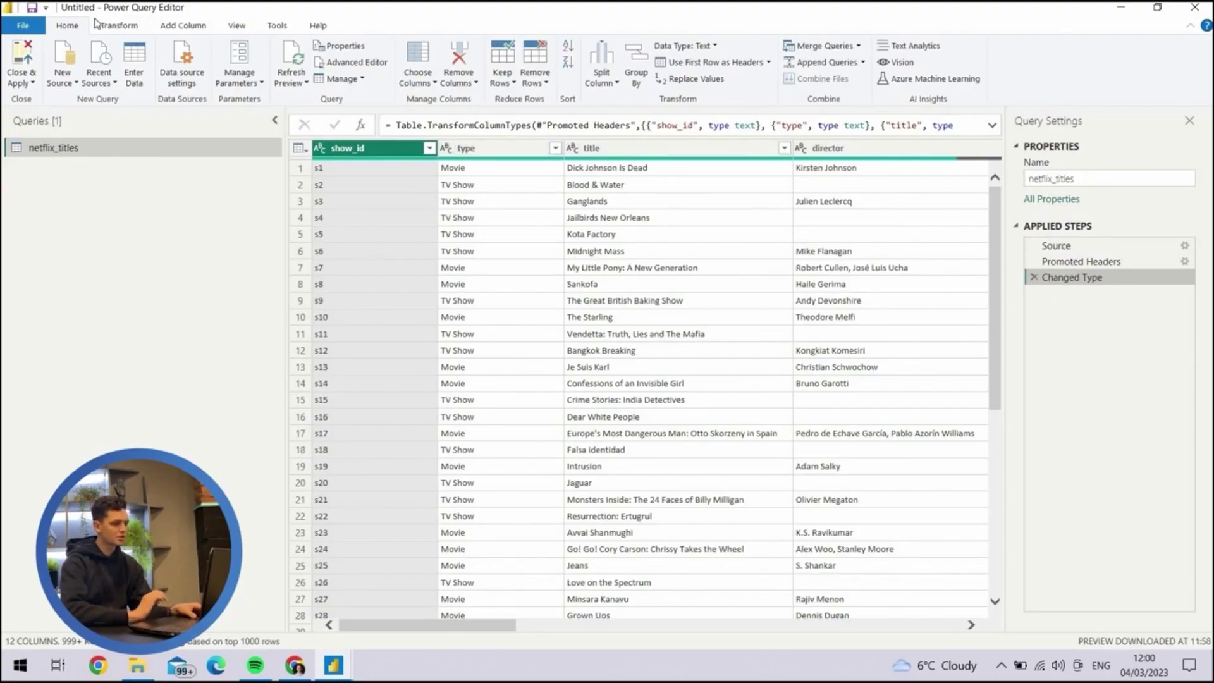
left_click(236, 25)
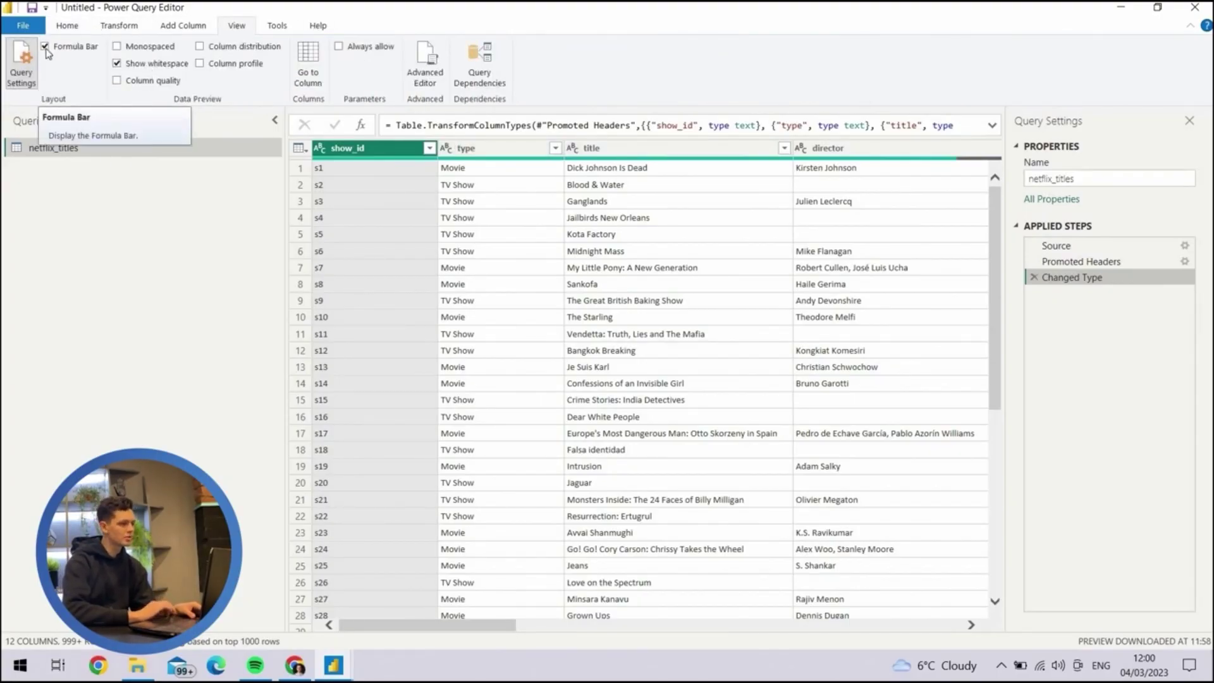
left_click(993, 127)
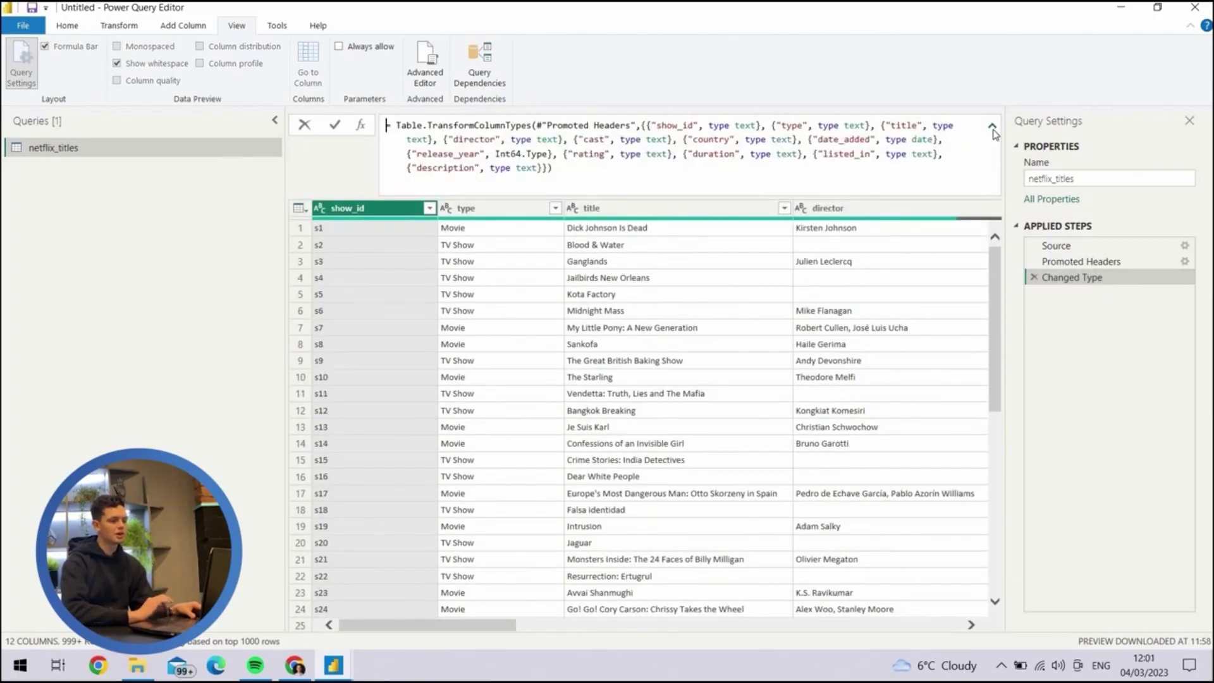
left_click(993, 129)
Toggle column quality, distribution and profile views while examining the type and director columns.
left_click(136, 81)
mouse_move(485, 626)
left_mouse_down()
mouse_move(526, 629)
mouse_move(489, 626)
left_mouse_up()
left_click(117, 81)
left_click(199, 46)
left_click(481, 148)
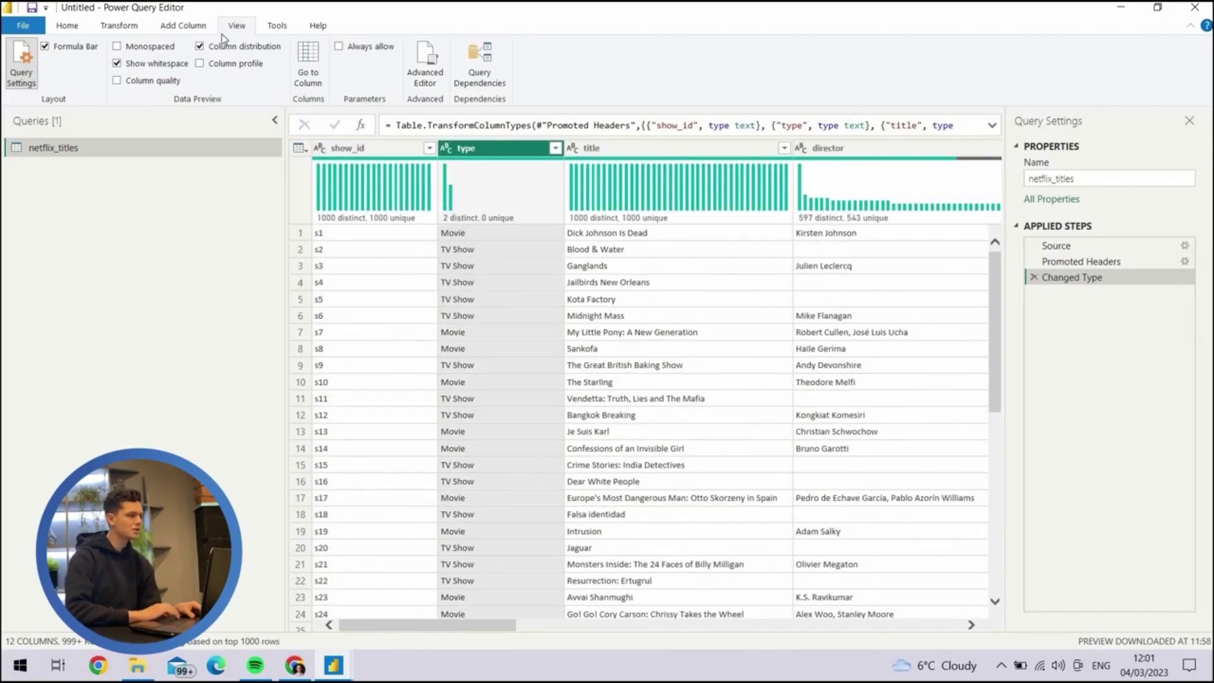
left_click(240, 46)
left_click(249, 63)
key("Right")
key("Right")
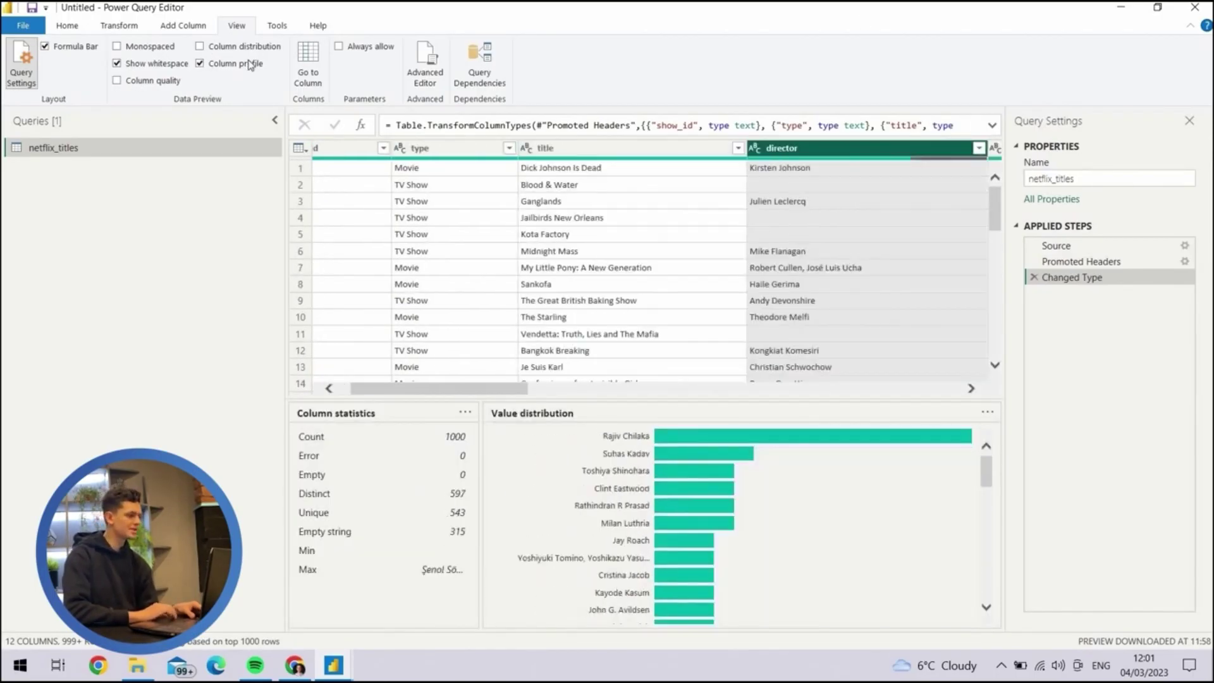
left_click(250, 63)
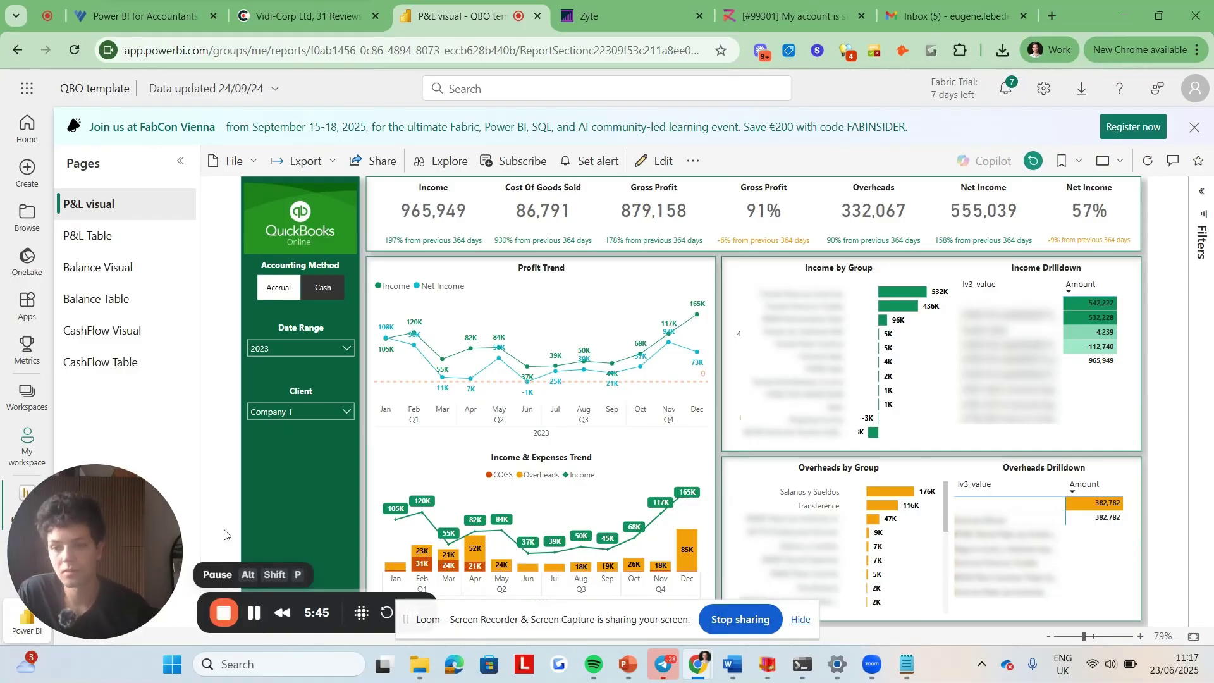
left_click(128, 278)
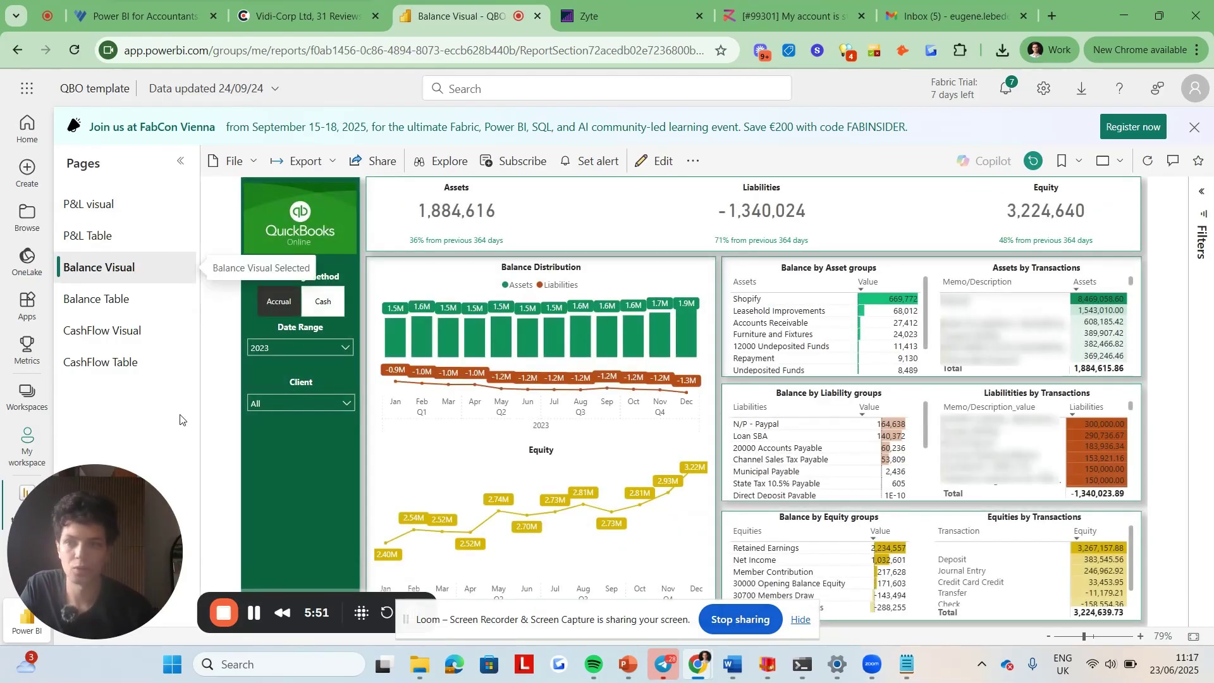
left_click(141, 330)
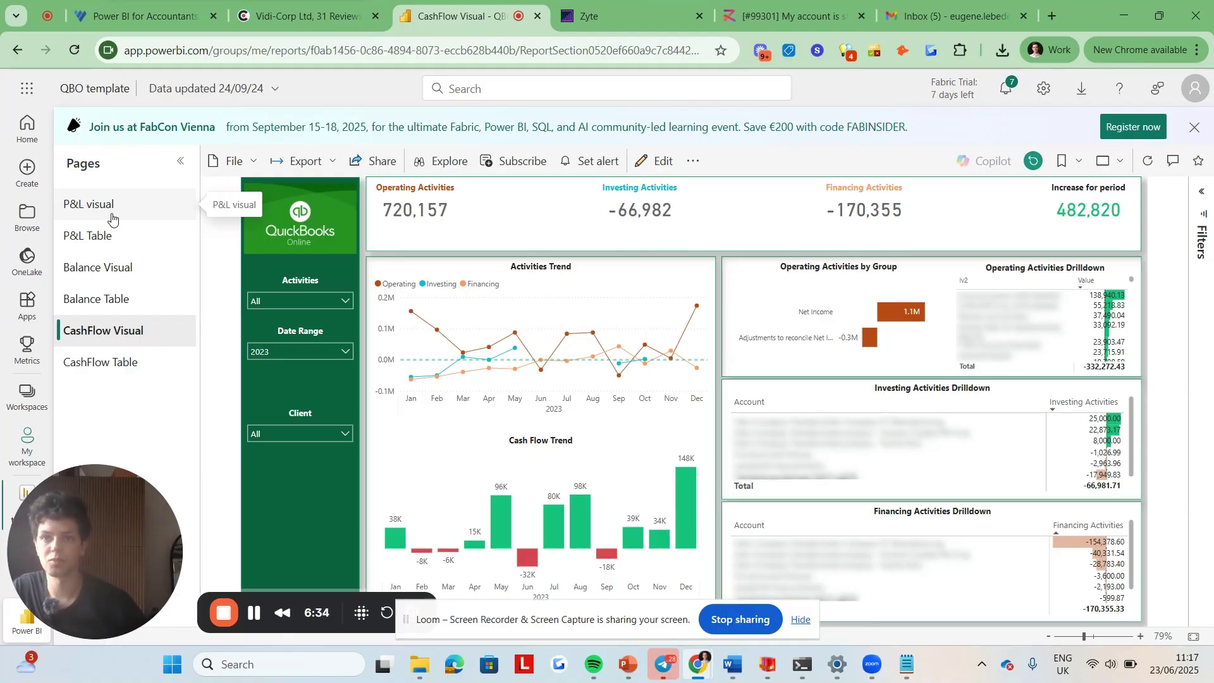
left_click(112, 218)
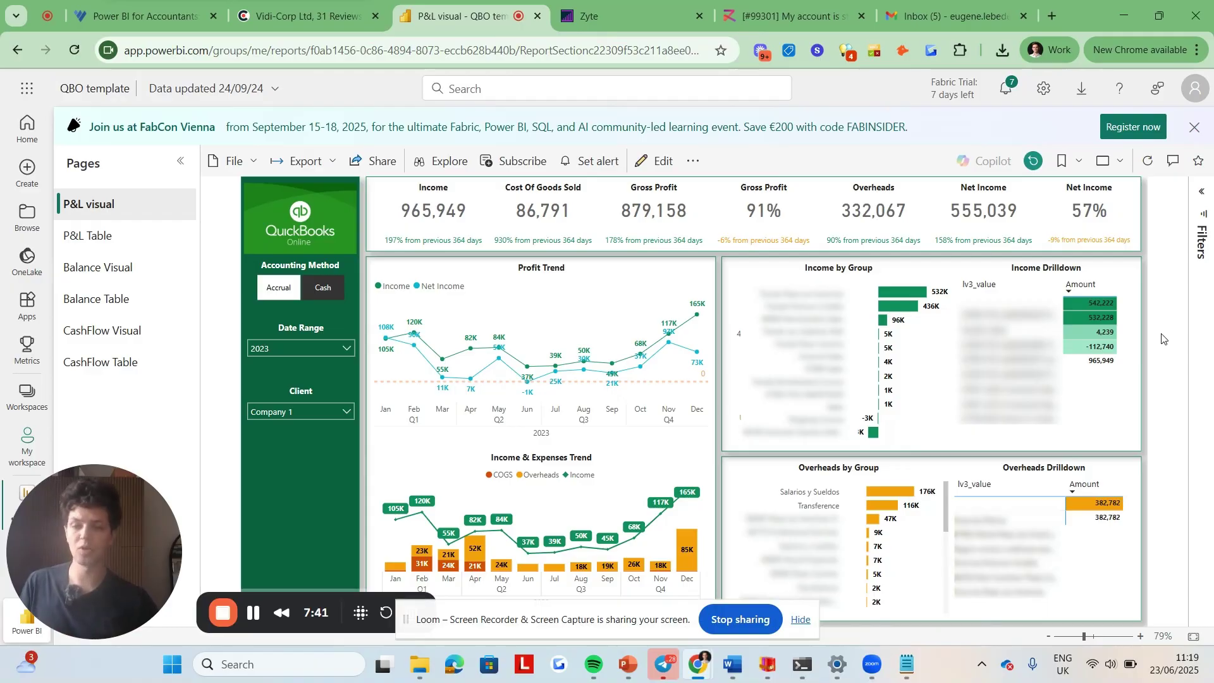
Select the report's web address in the address bar, then dismiss the selection.
left_click(373, 47)
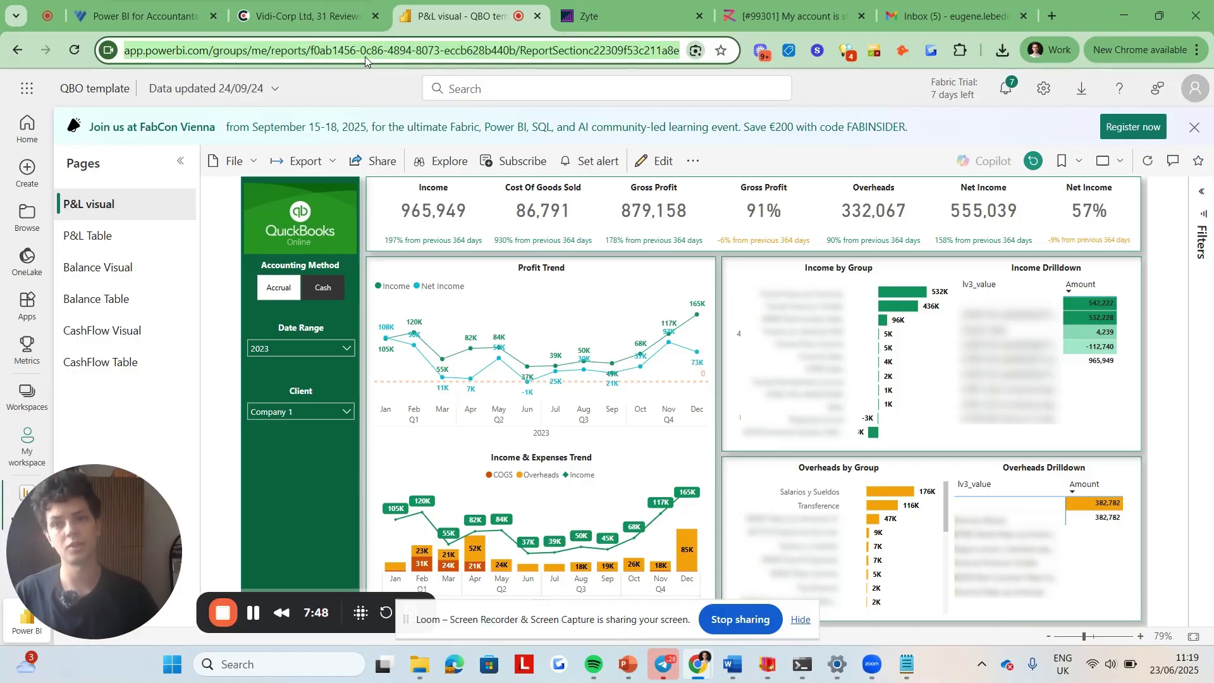
left_click(209, 385)
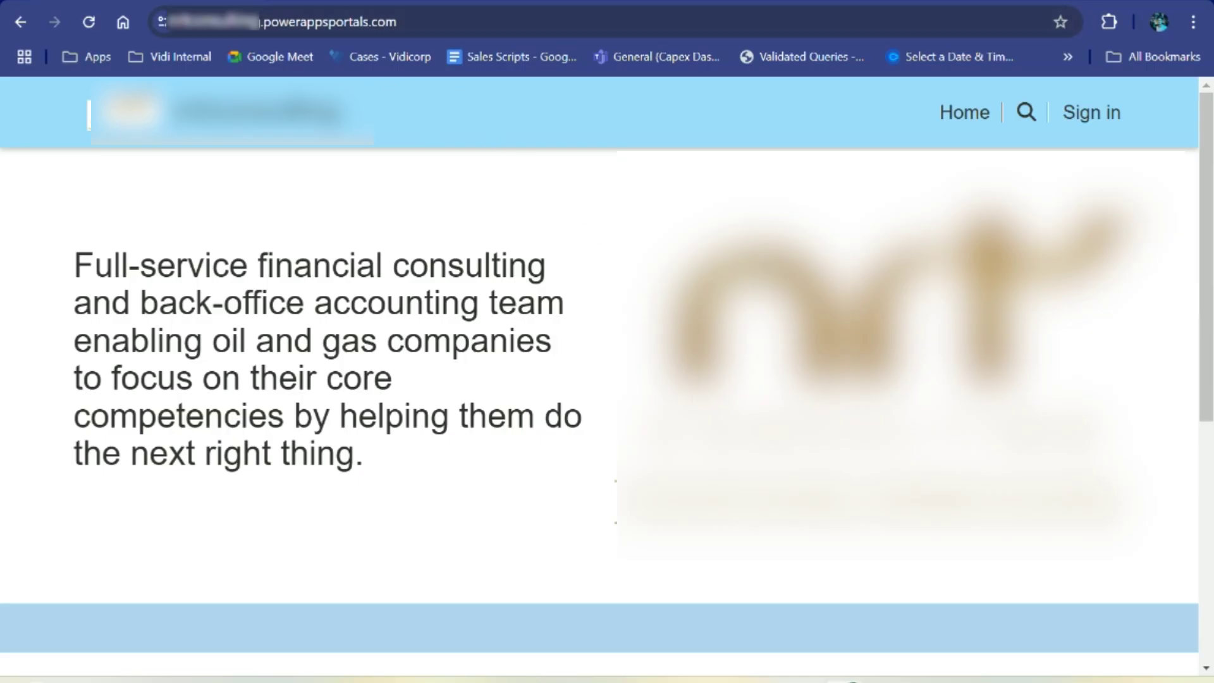
Sign in to the portal as 'manoj' using the autofilled credentials.
scroll(512, 253, "down", 4)
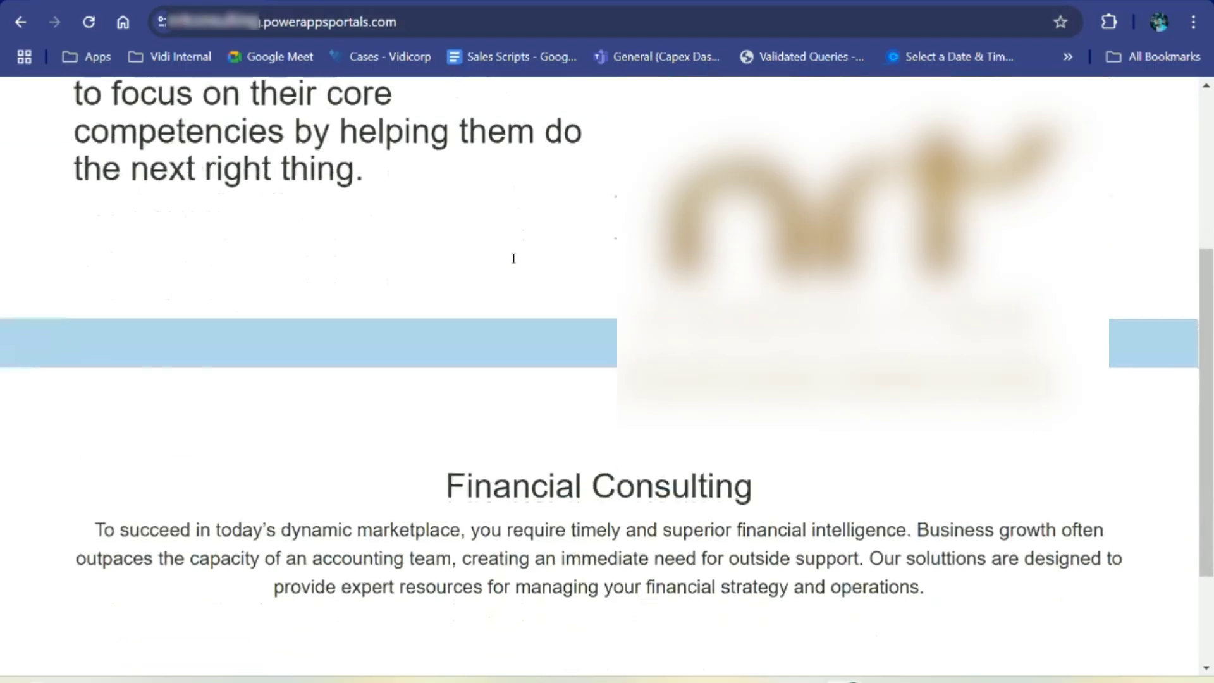
left_click(1092, 113)
left_click(441, 307)
type("manoj")
key("Down")
key("Return")
key("Return")
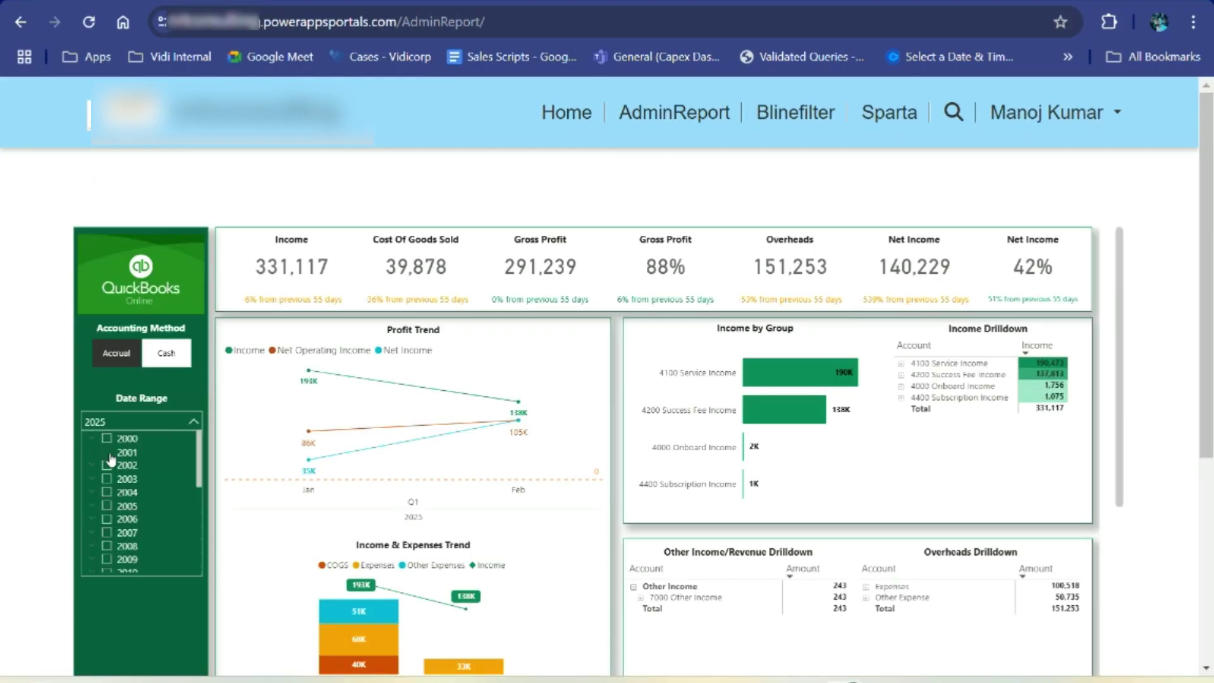
Set the embedded QuickBooks report's Date Range slicer to All.
left_click(108, 453)
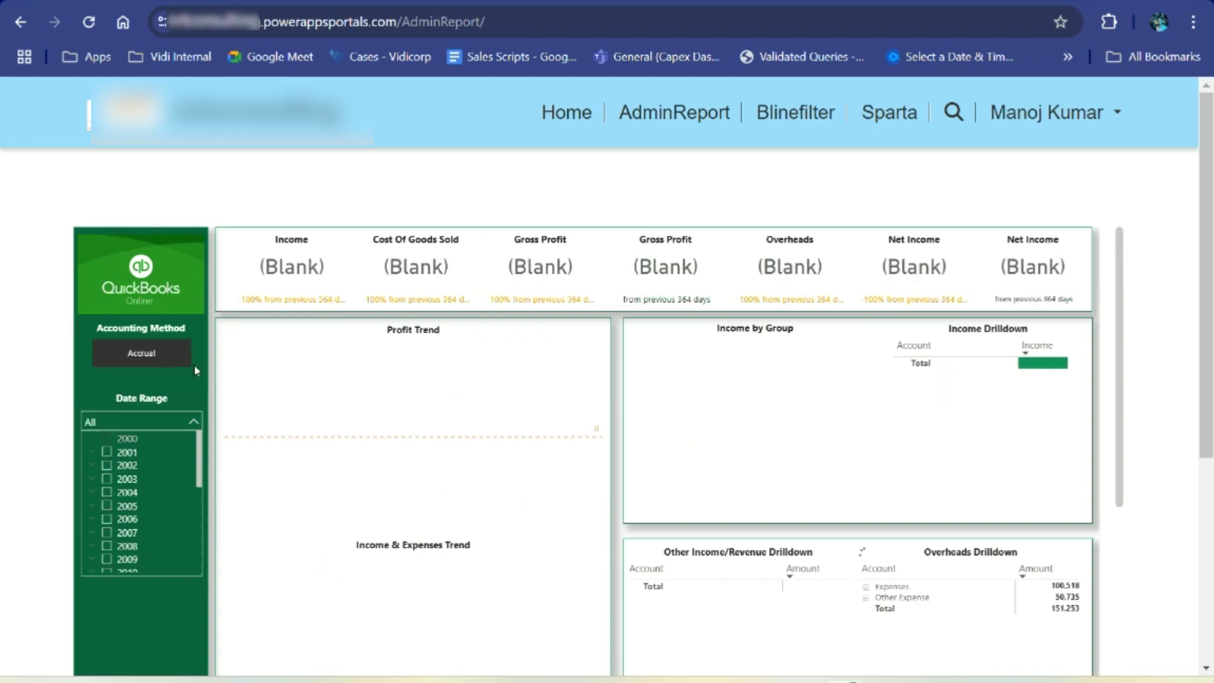